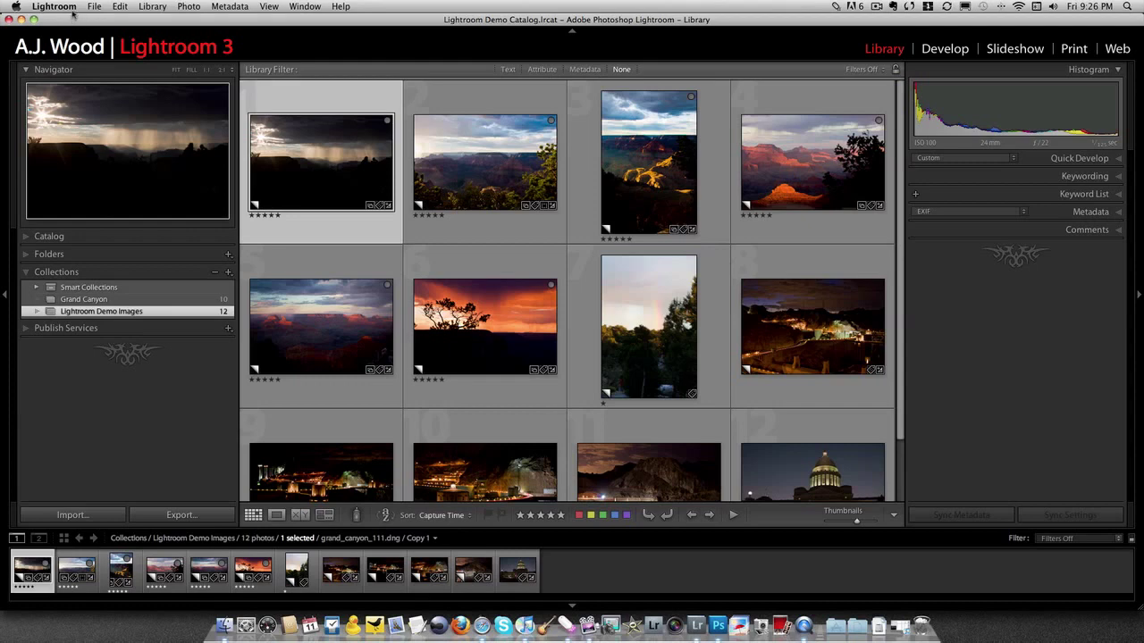
Open the Watermark Editor from the Lightroom menu's Edit Watermarks command.
click(55, 6)
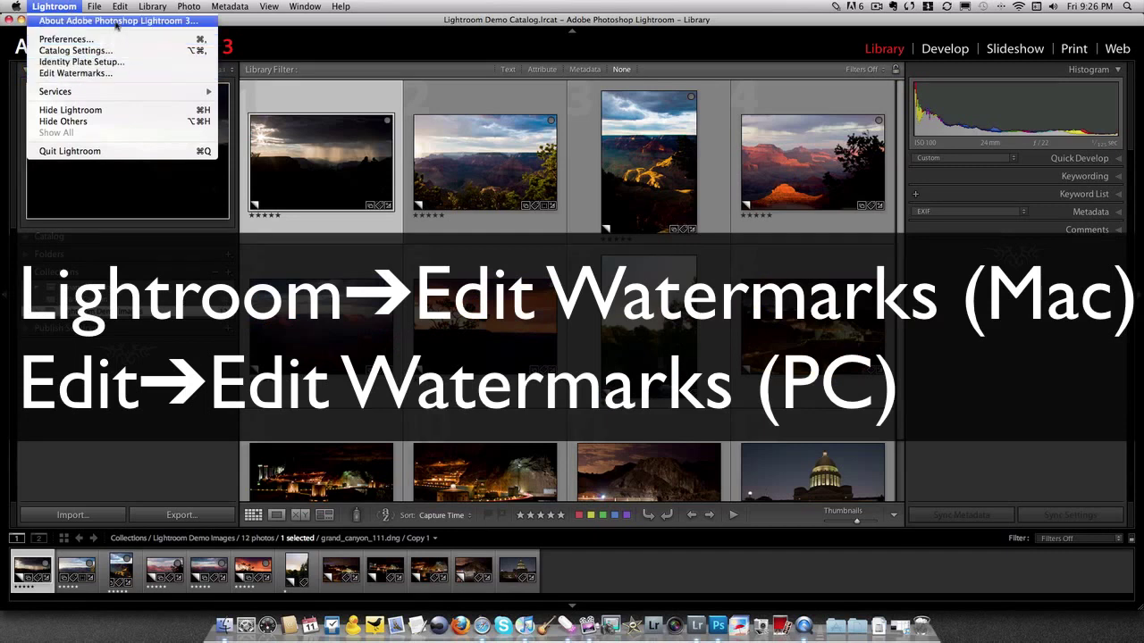
mouse_move(117, 13)
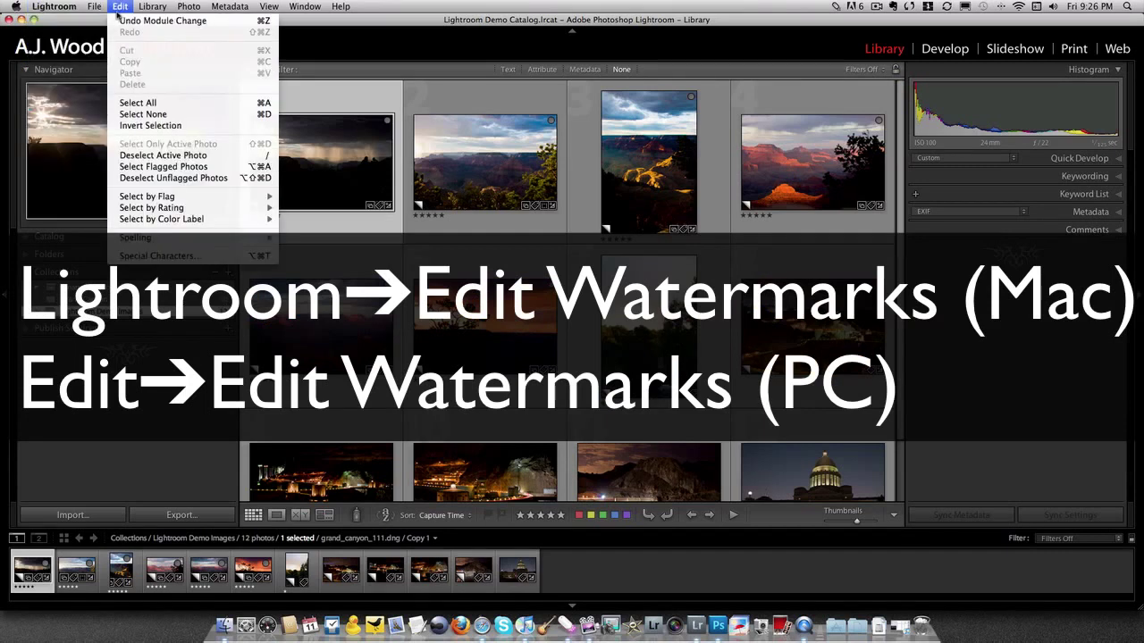
mouse_move(77, 8)
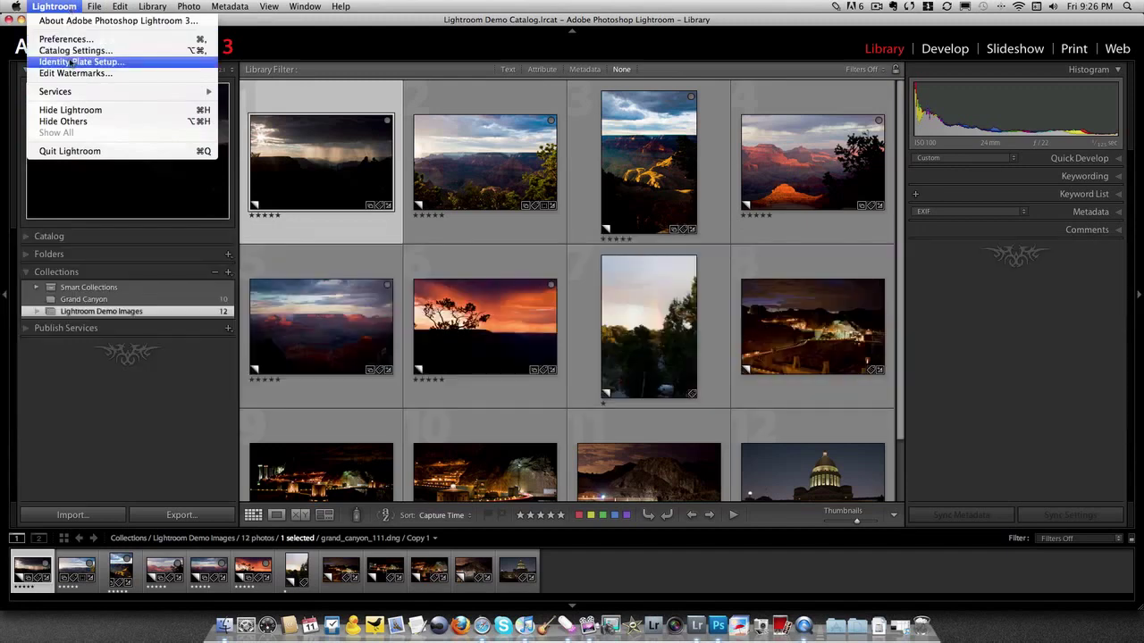
click(73, 73)
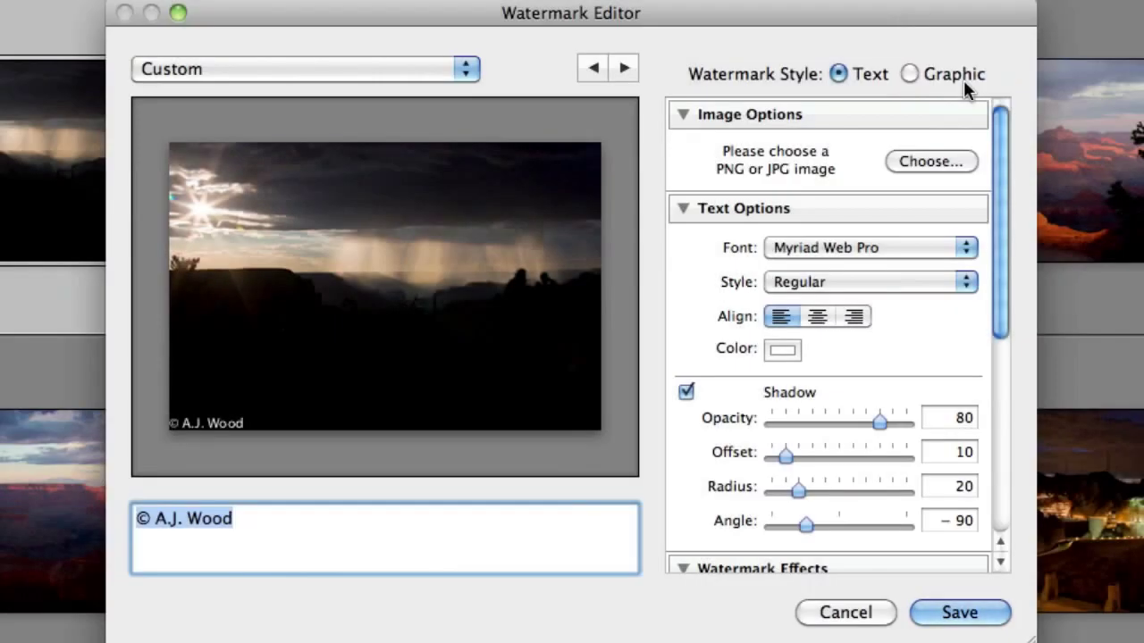
Replace the watermark text with a © symbol followed by the photographer's name.
key(BackSpace)
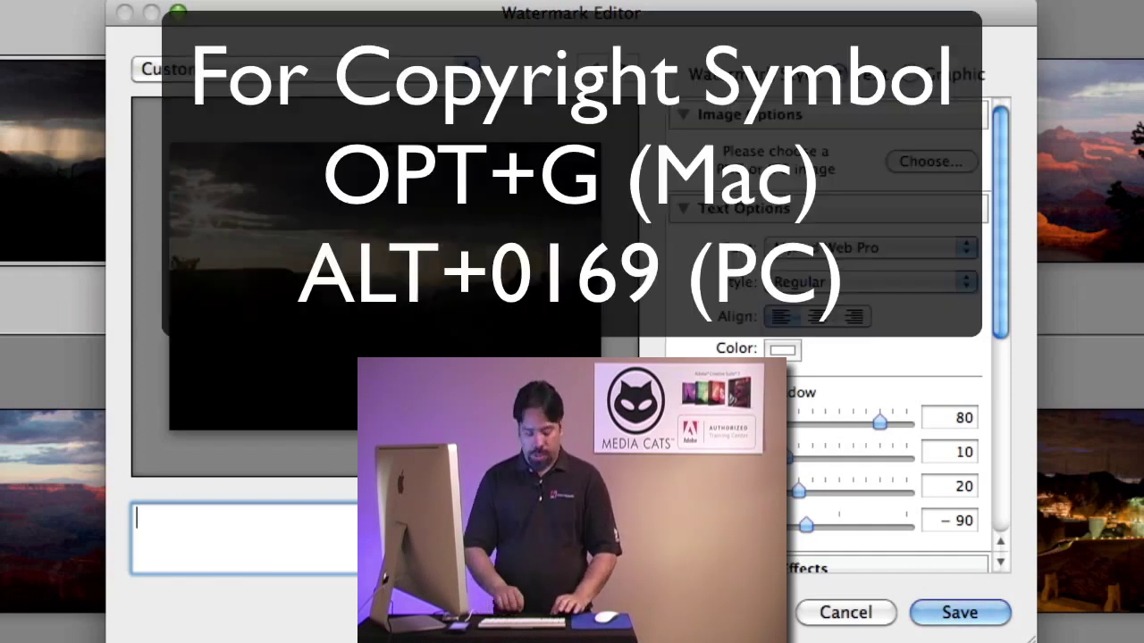
text(©)
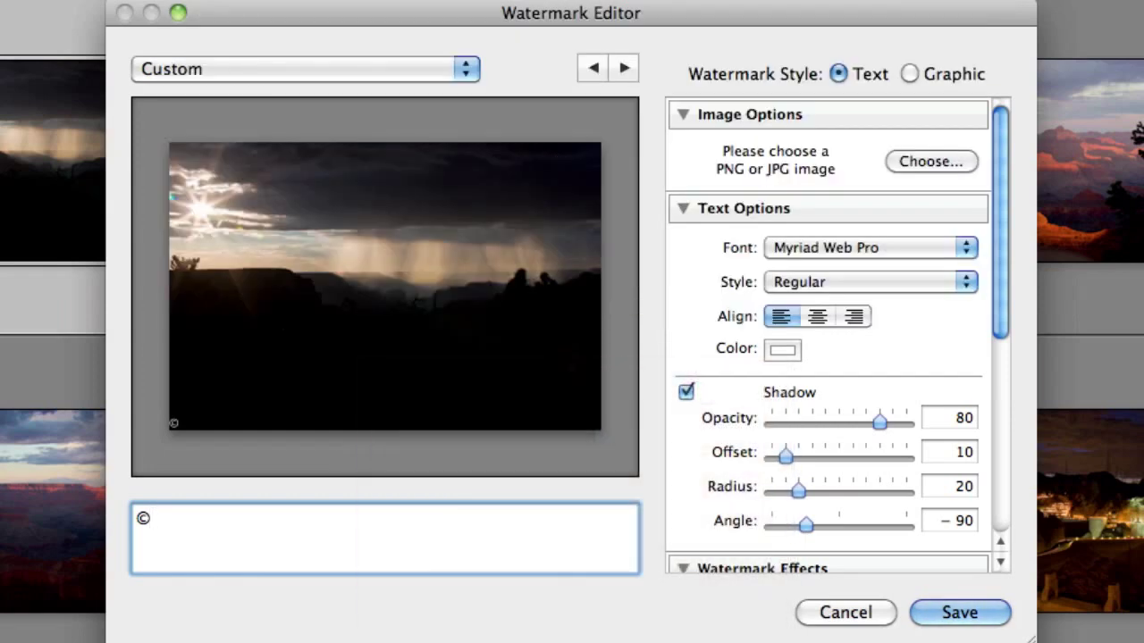
text(A.J. Wood)
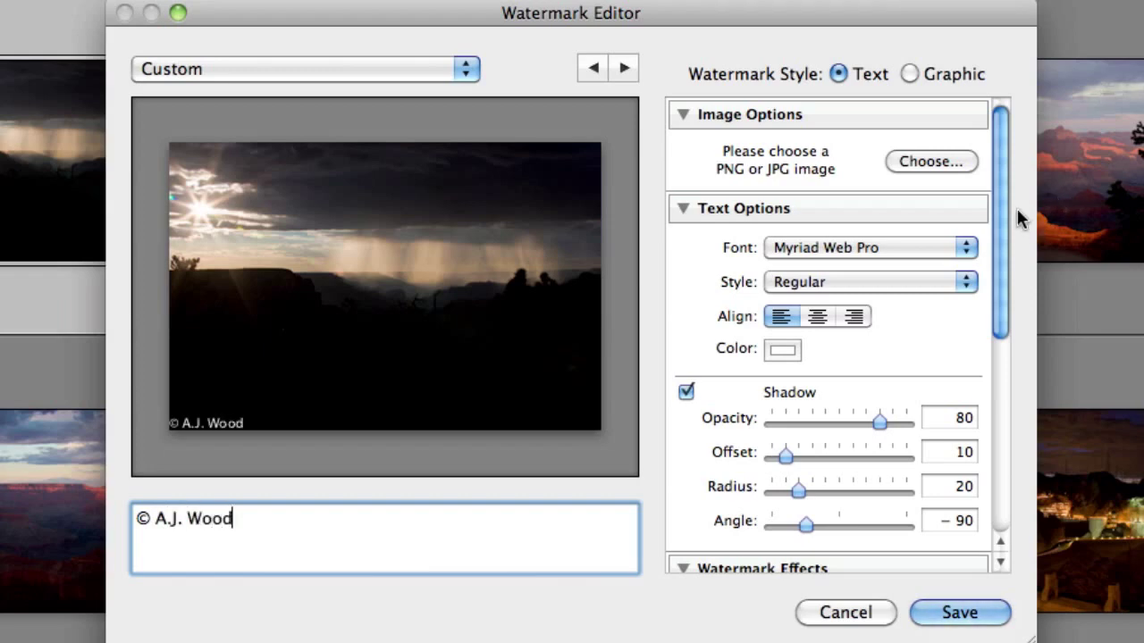
Set the watermark text to proportional size 50 in Mshtakan Bold.
drag(998, 199, 999, 337)
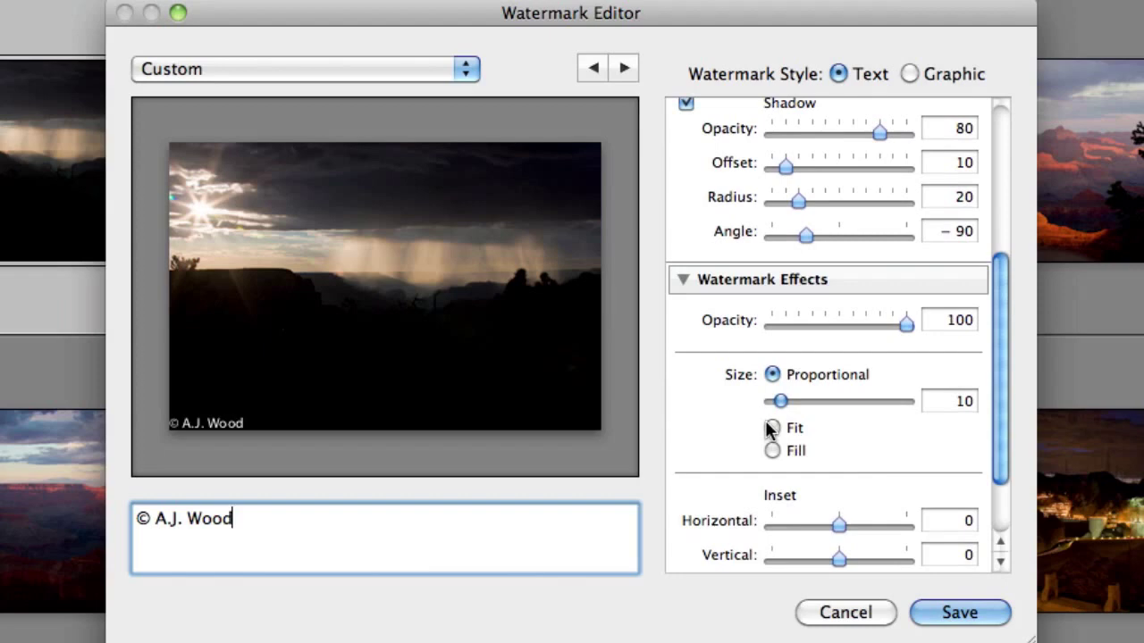
drag(782, 401, 817, 400)
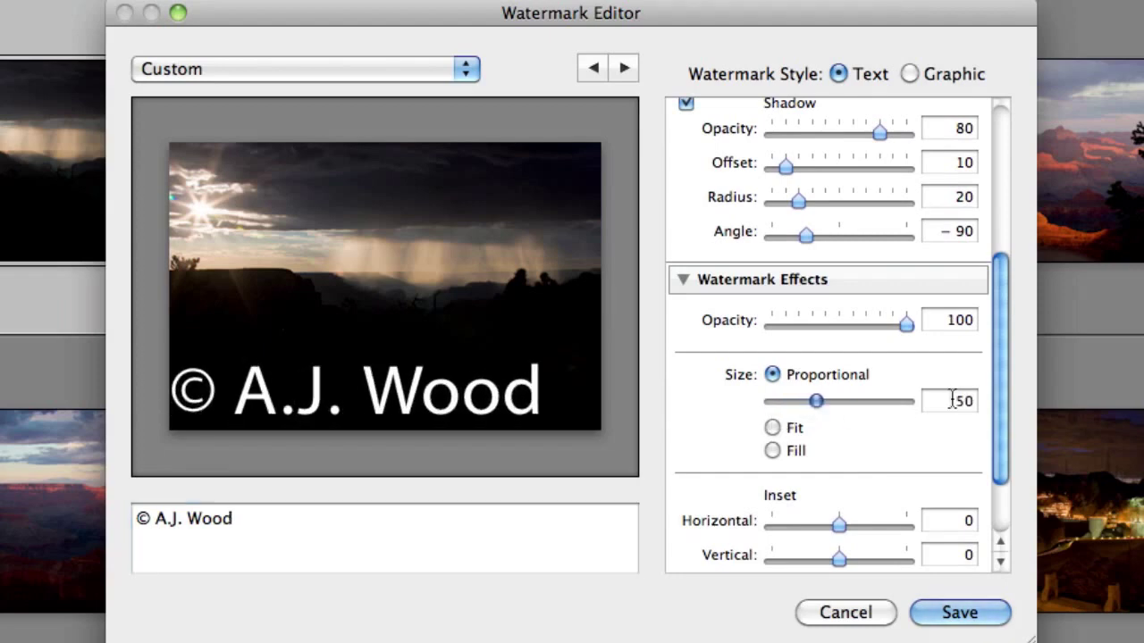
drag(999, 400, 992, 247)
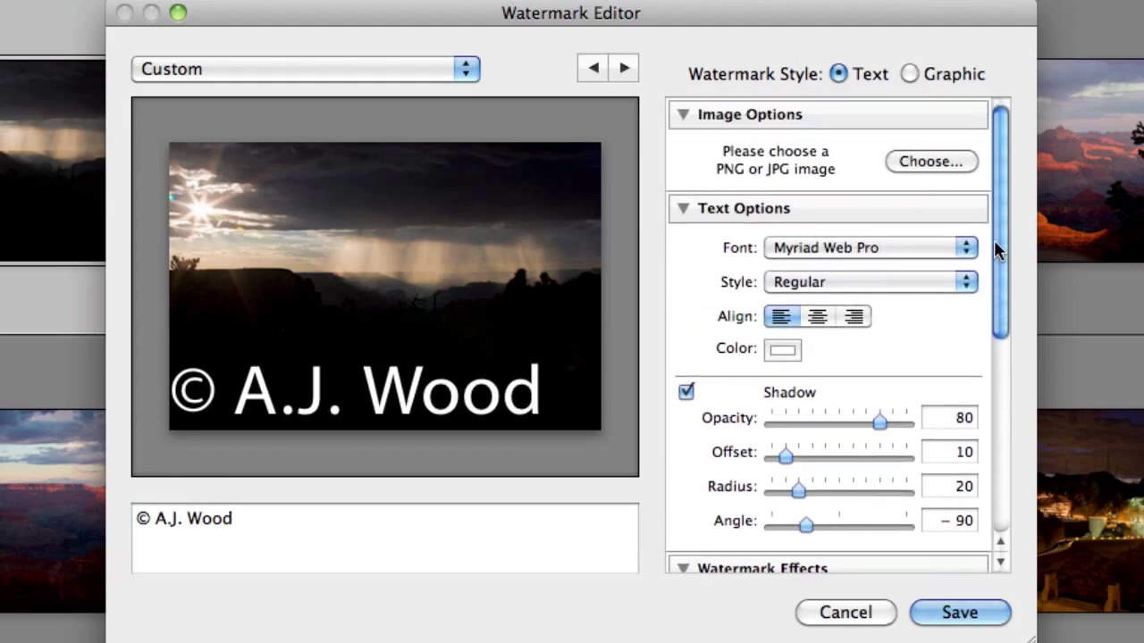
click(968, 245)
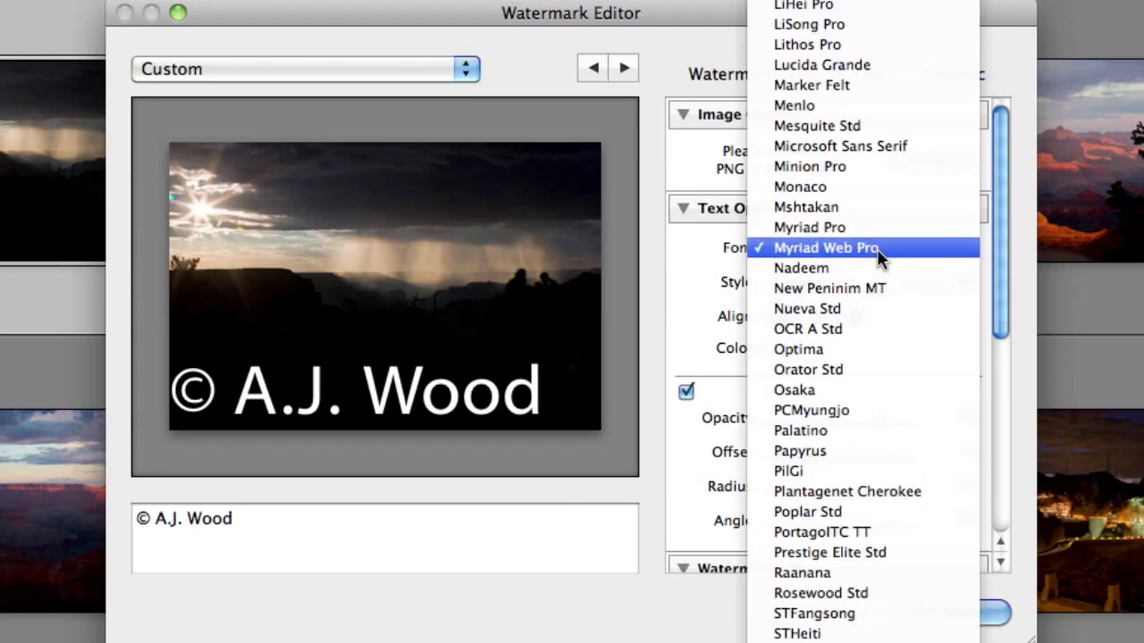
click(852, 209)
click(867, 280)
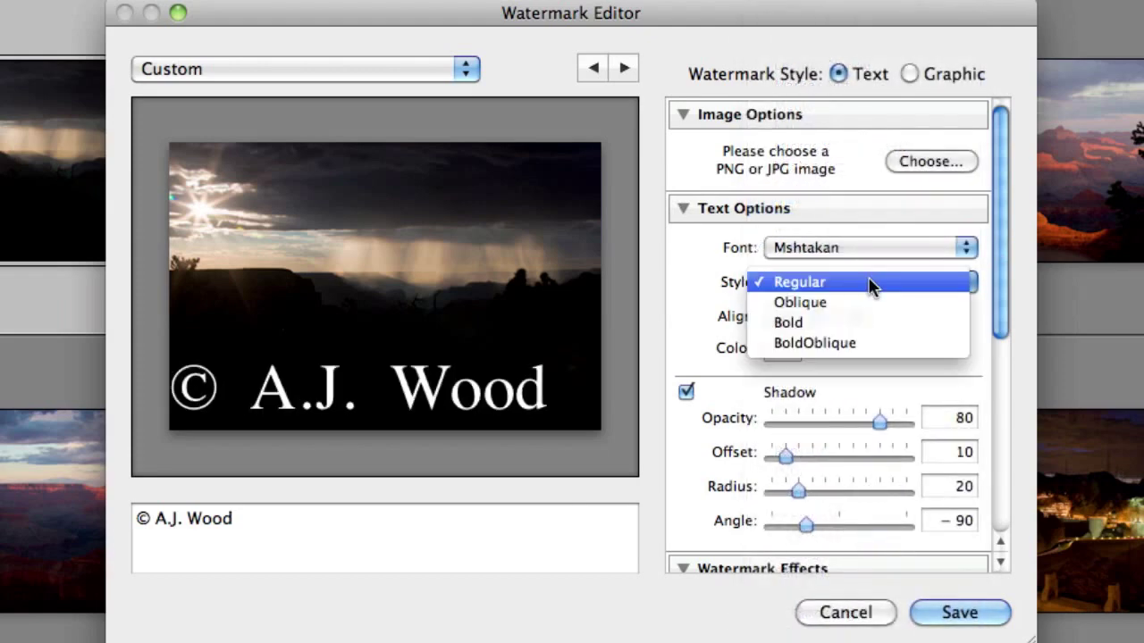
click(864, 314)
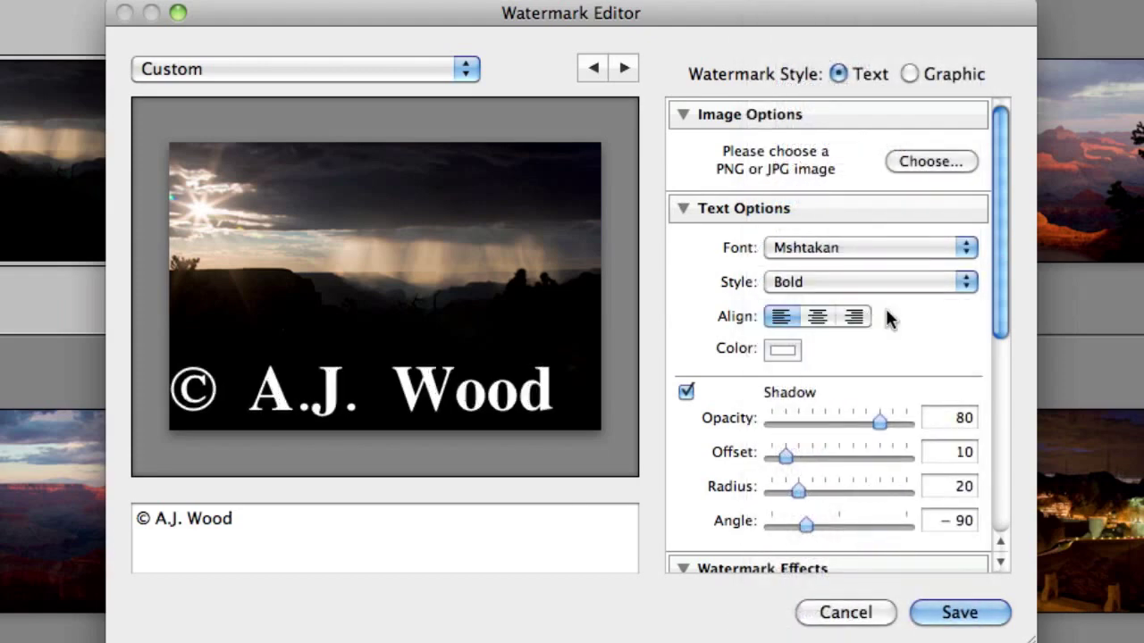
Try center and right alignment, then return the text to left alignment.
click(816, 319)
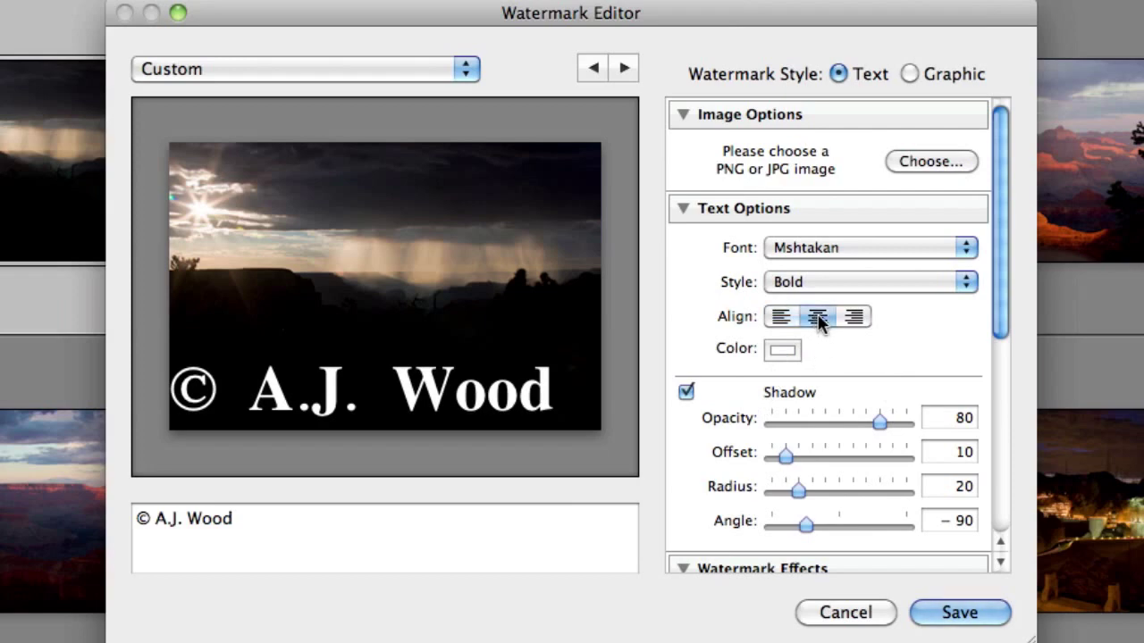
click(854, 319)
click(771, 318)
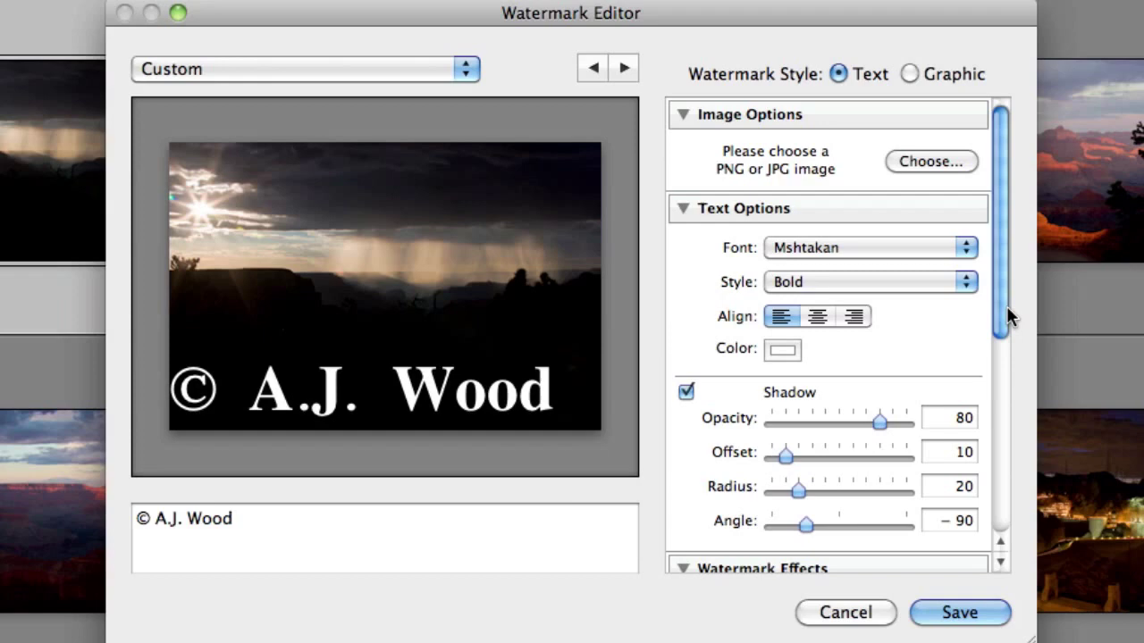
drag(1007, 305, 1008, 280)
Switch to a Graphic watermark using MediaCatsLogo.png from the Desktop.
click(910, 73)
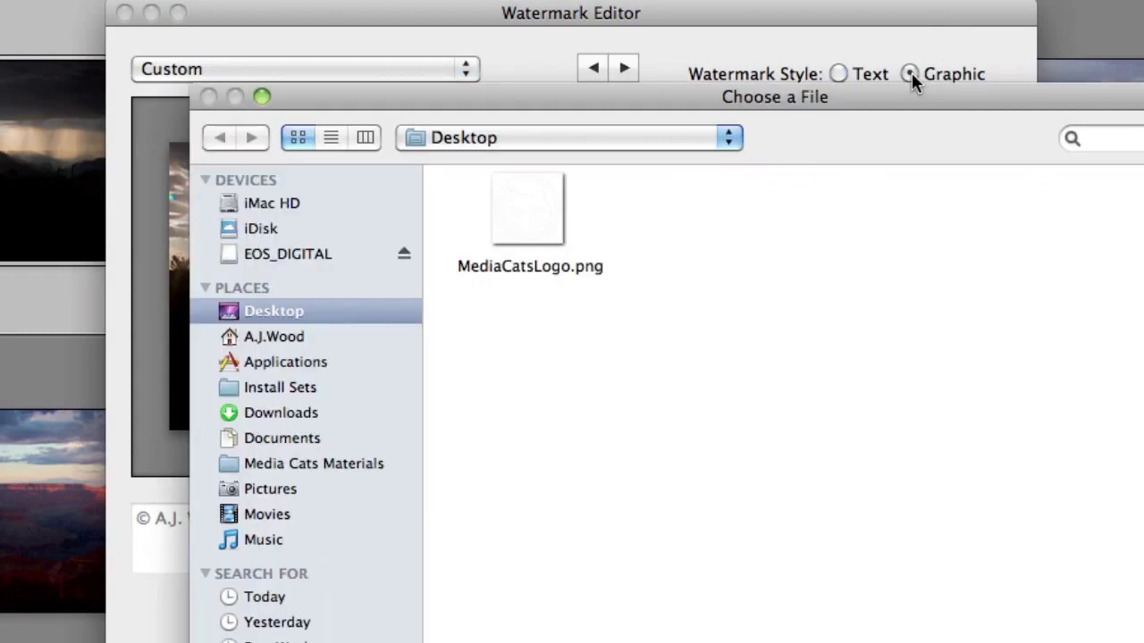
click(525, 213)
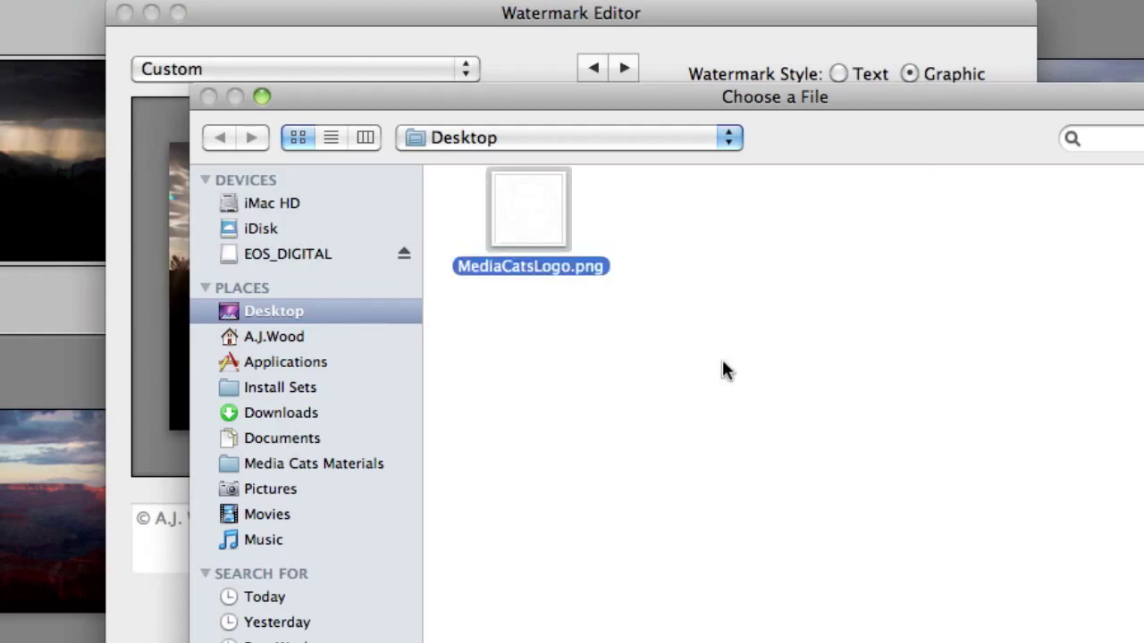
key(Return)
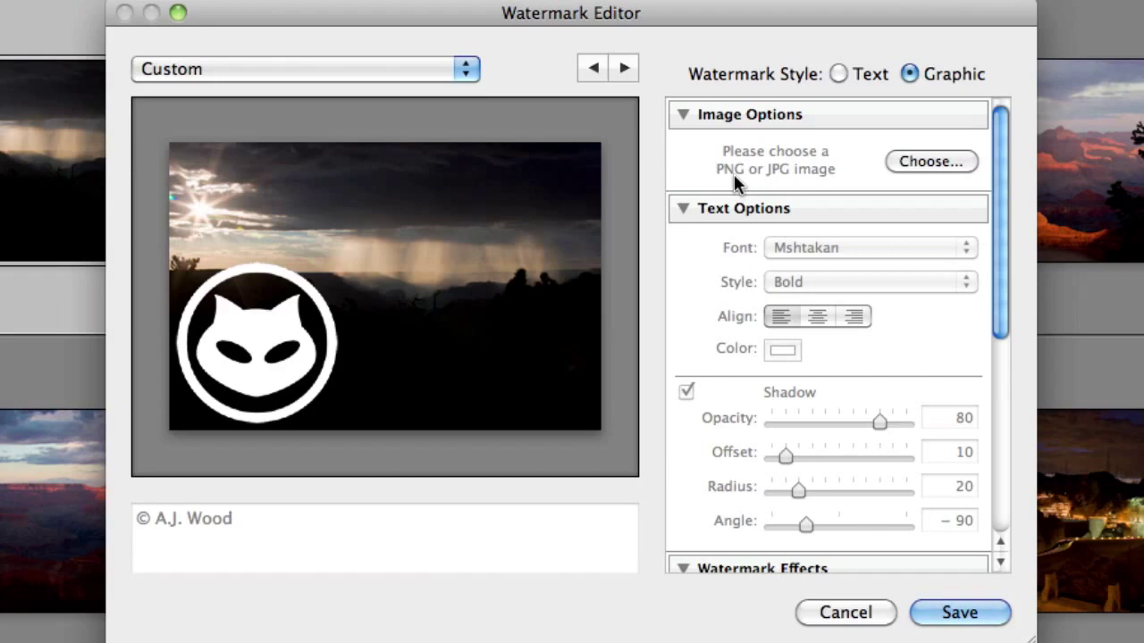
Make the cat watermark semi-transparent at opacity 24 and enlarge it to size 98.
click(696, 212)
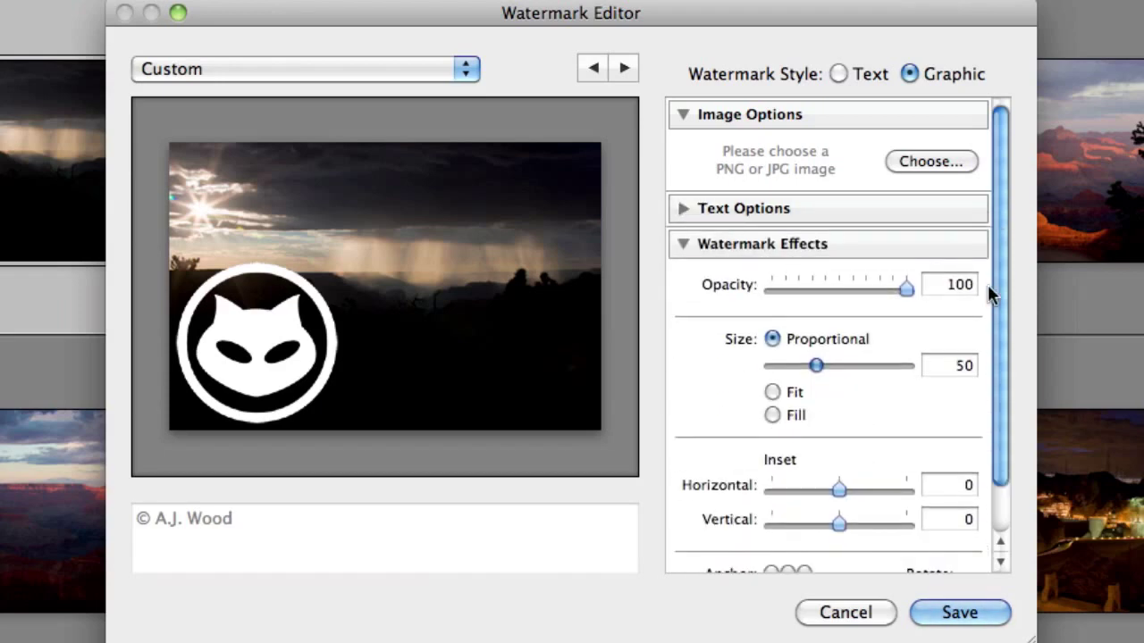
drag(998, 276, 1001, 328)
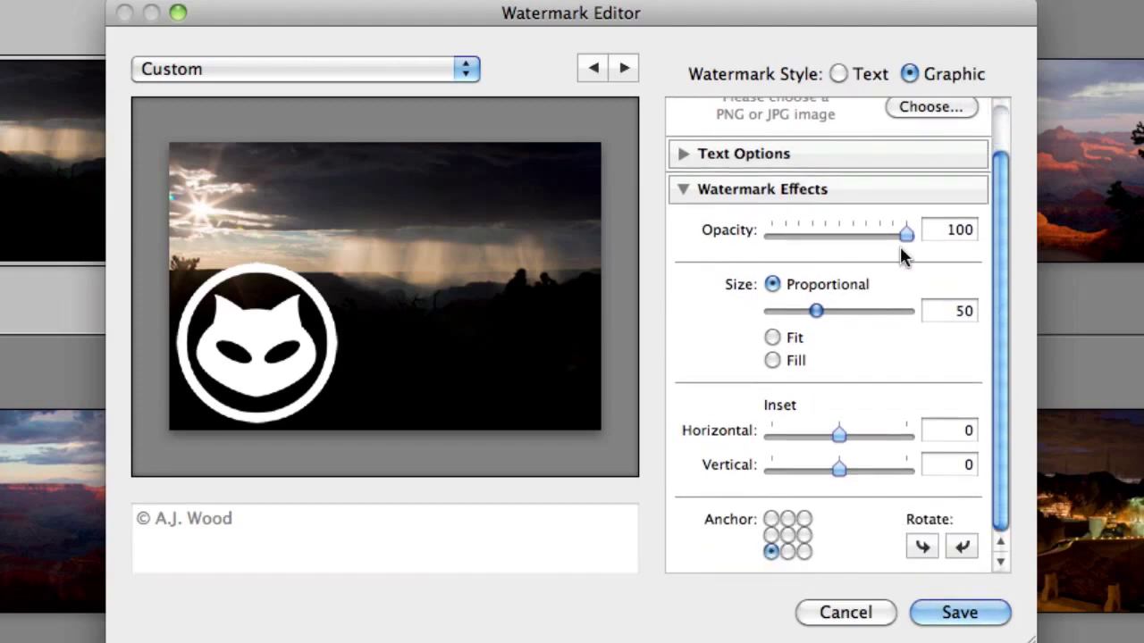
drag(907, 240, 803, 239)
mouse_move(816, 313)
mouse_down()
mouse_move(860, 320)
mouse_move(804, 313)
mouse_move(813, 320)
mouse_up()
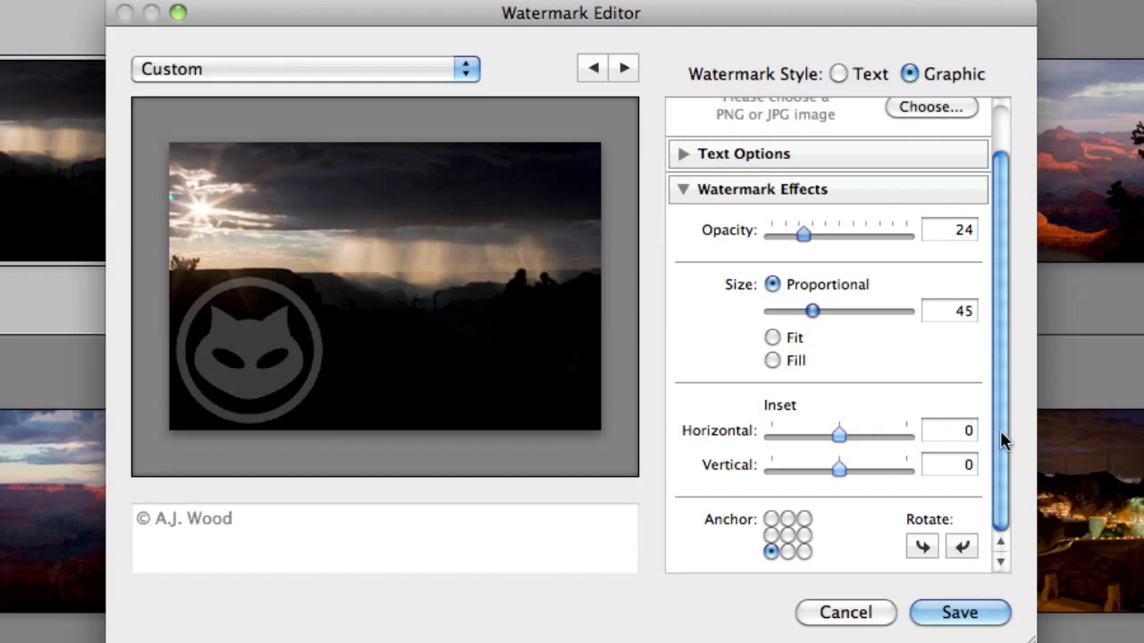
Anchor the watermark bottom-right with zero inset and shrink it to size 33.
click(804, 552)
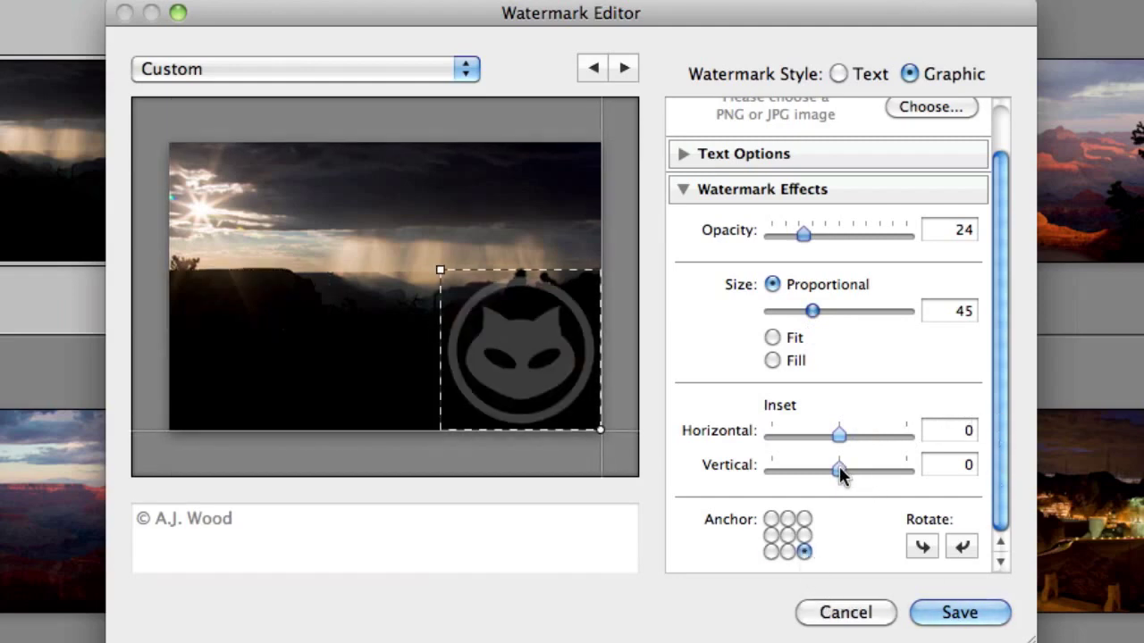
drag(839, 466, 915, 437)
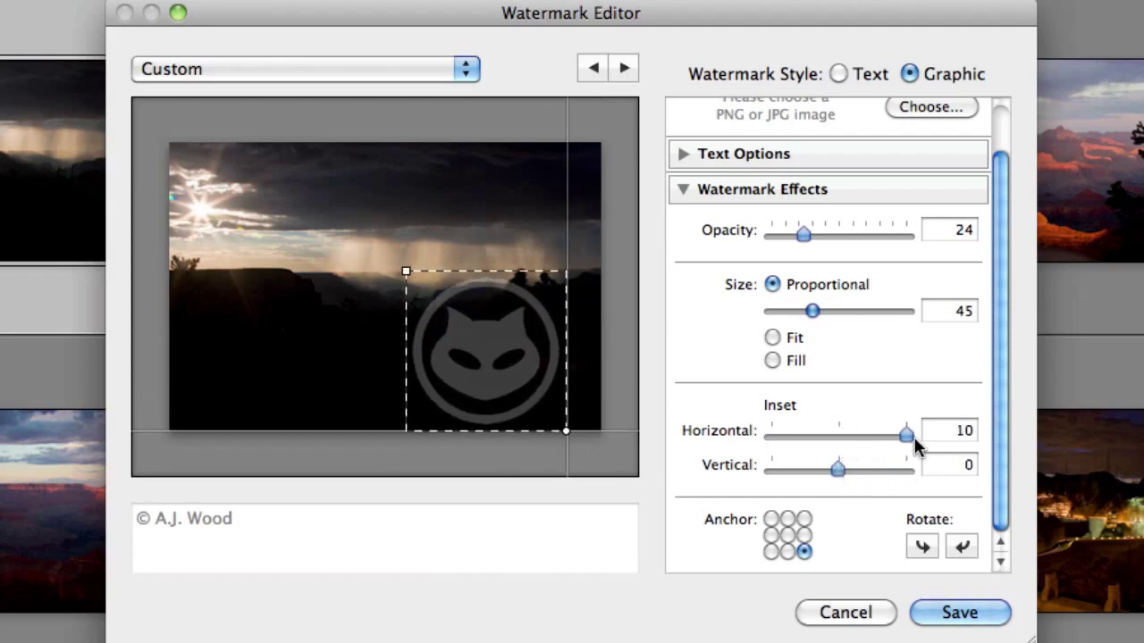
double_click(907, 437)
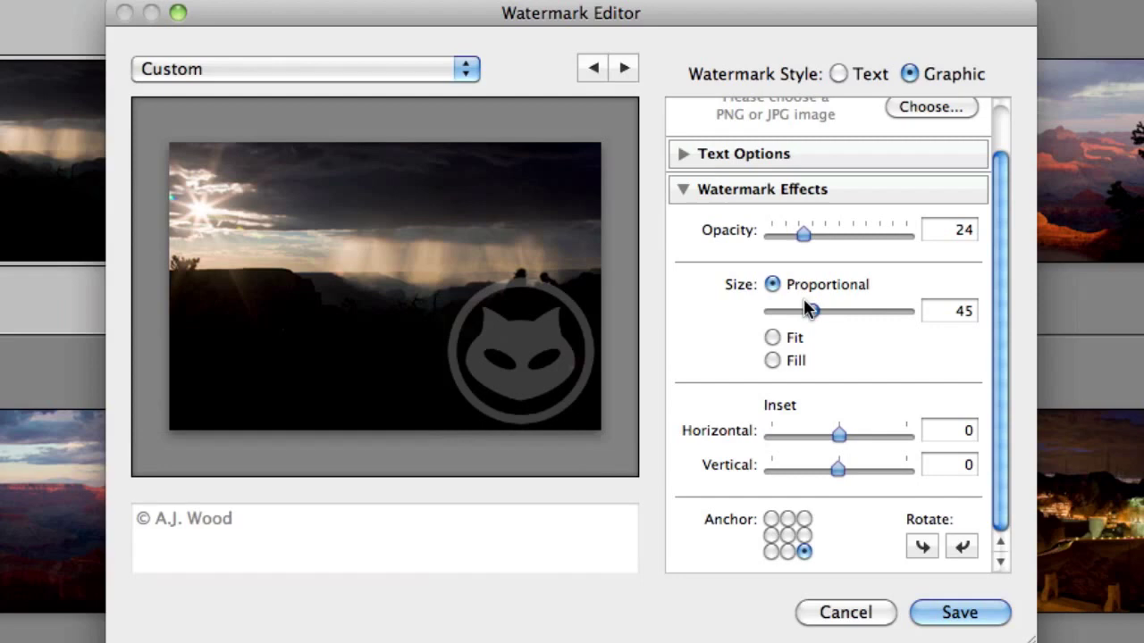
drag(811, 309, 799, 309)
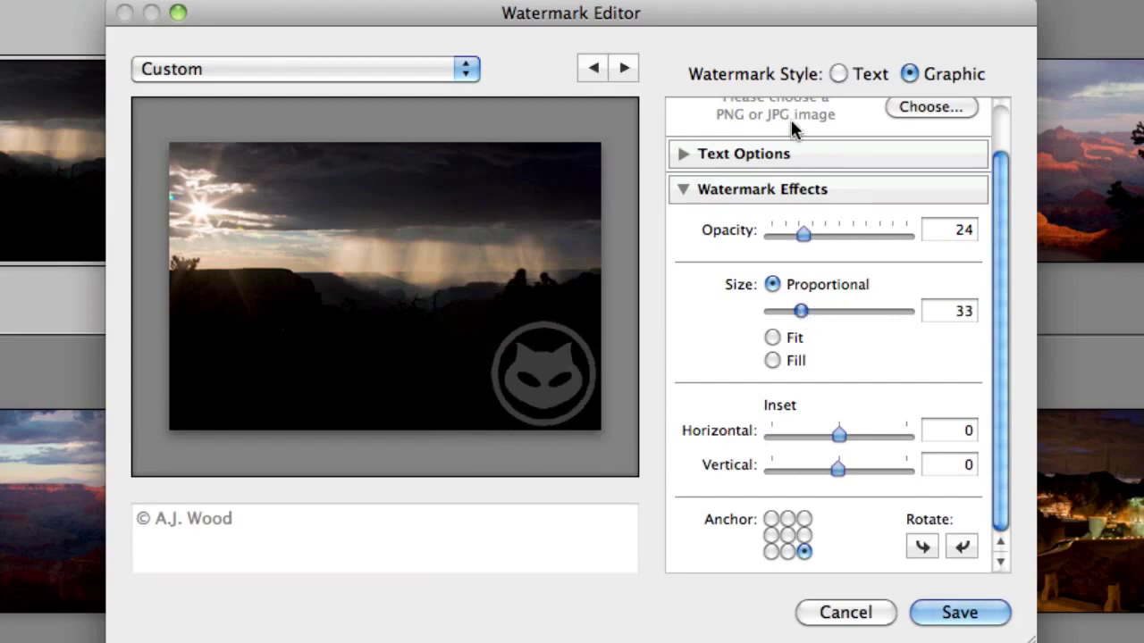
Save the current watermark settings as the preset 'Graphic Watermark'.
click(955, 614)
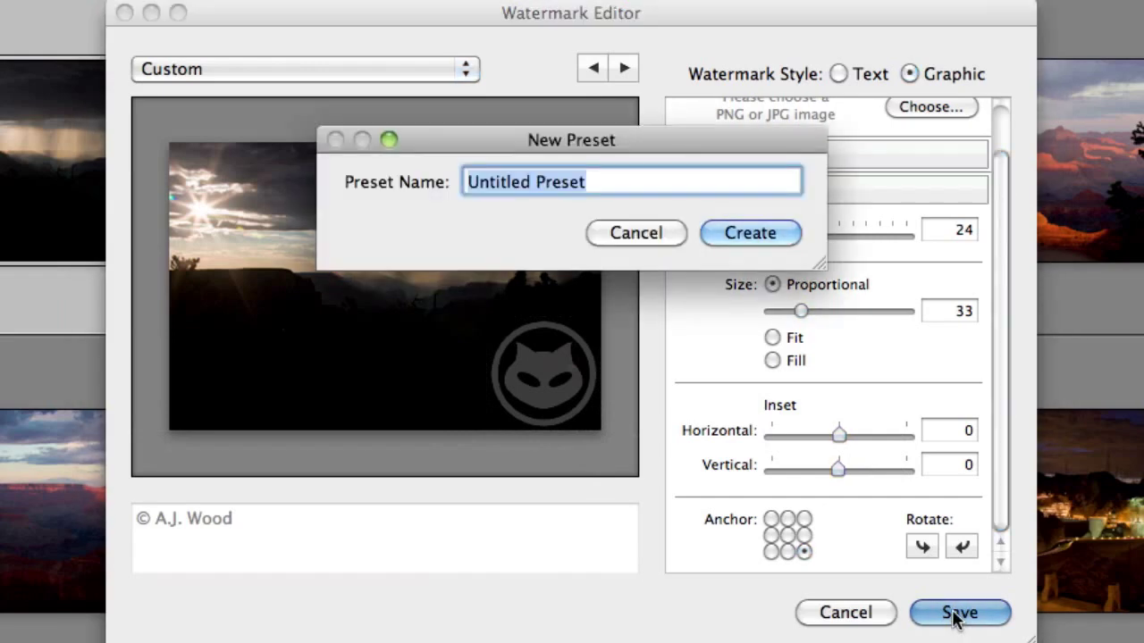
text(Gra)
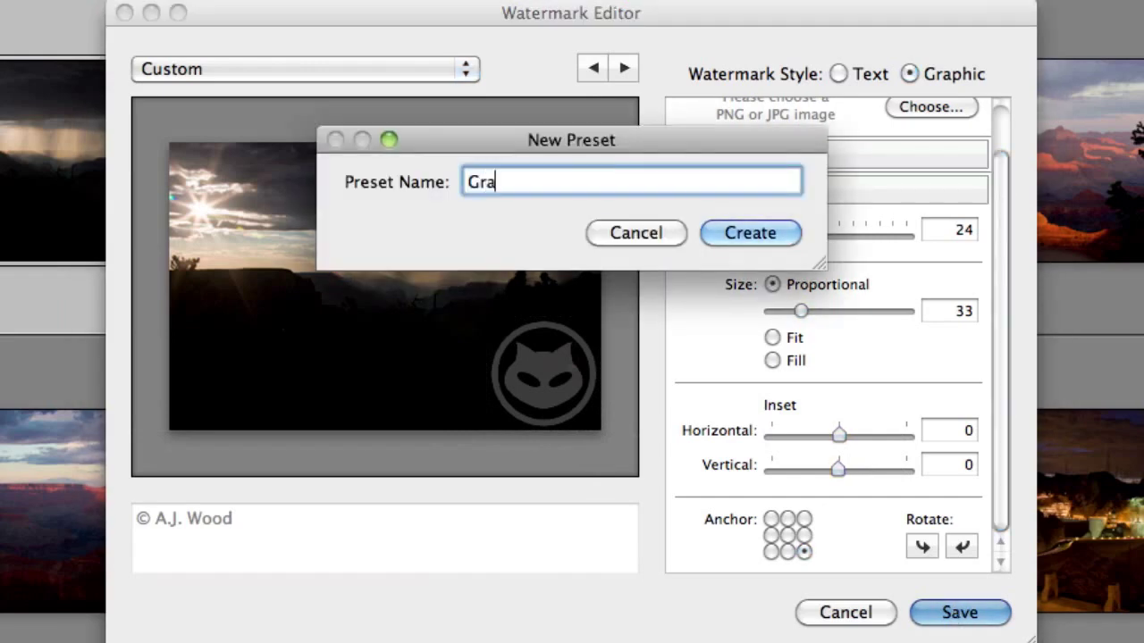
text(phic Water)
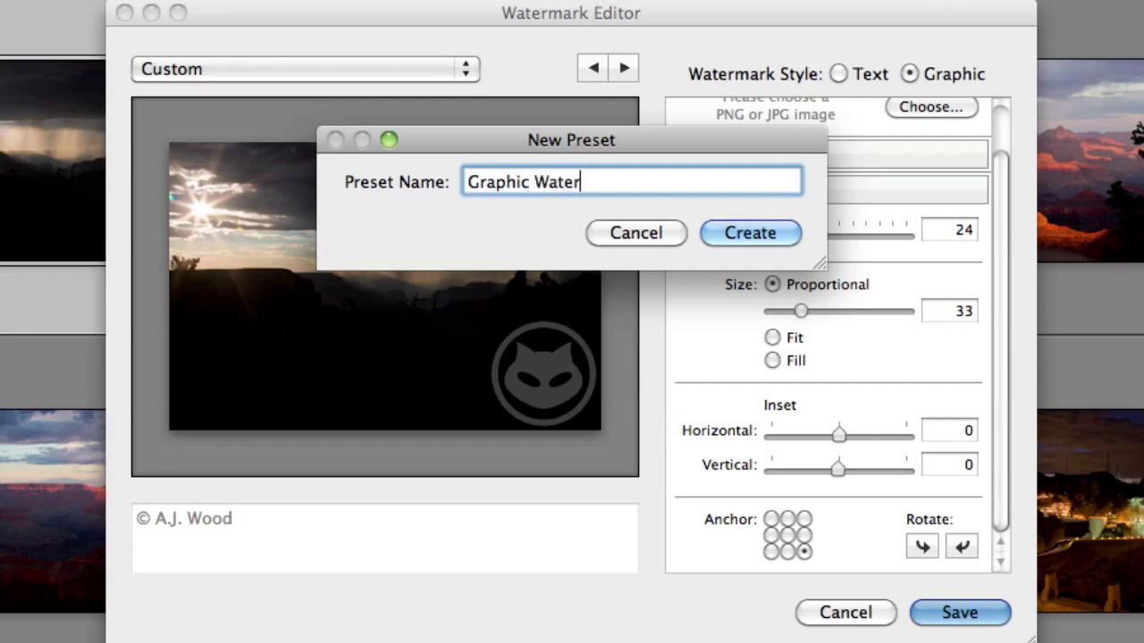
text(mark)
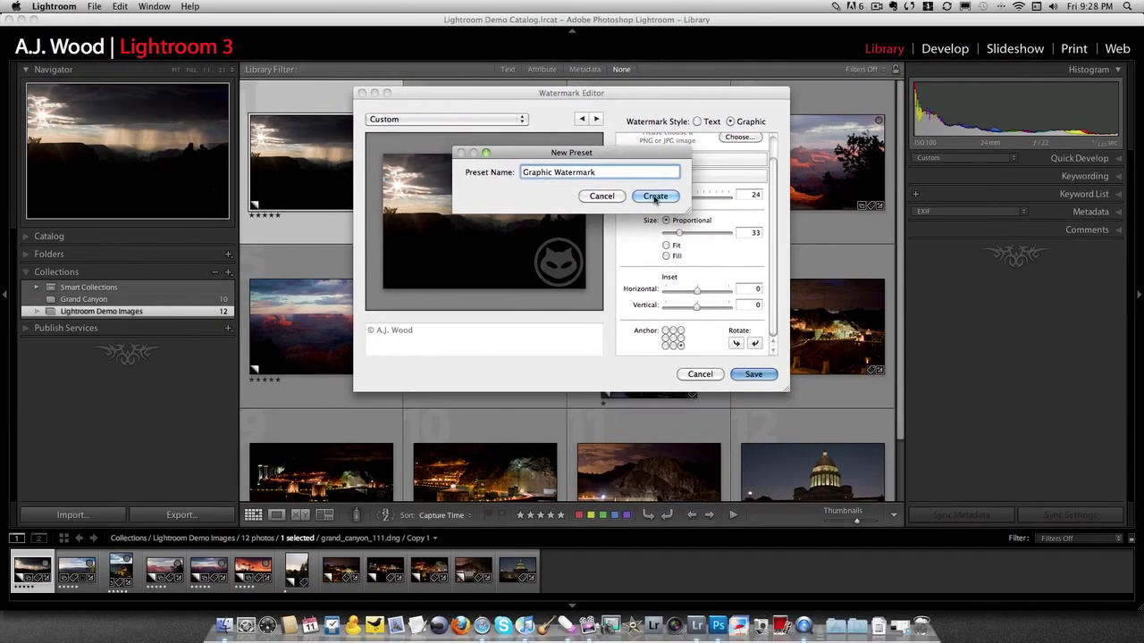
click(750, 233)
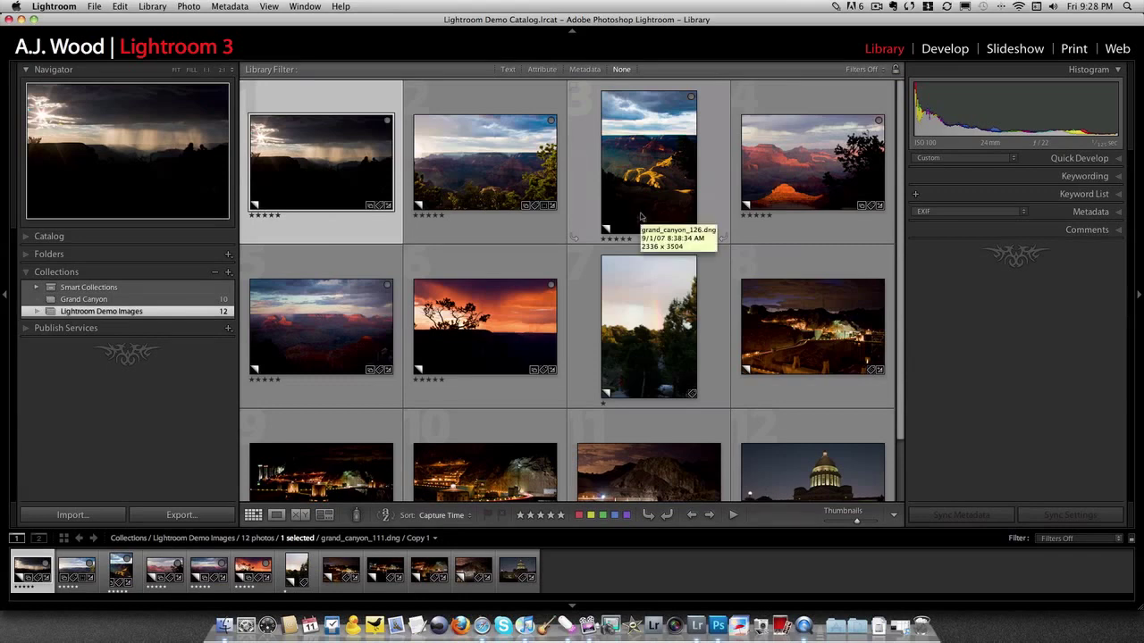
Turn on watermarking in the Slideshow module using Graphic Watermark.
click(1013, 52)
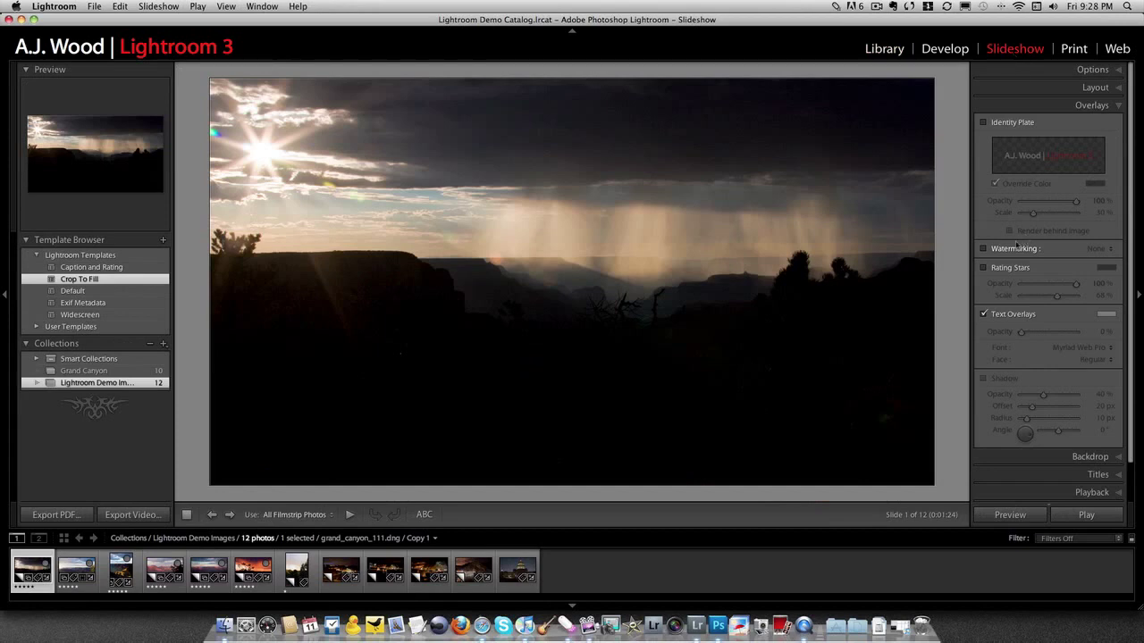
click(983, 248)
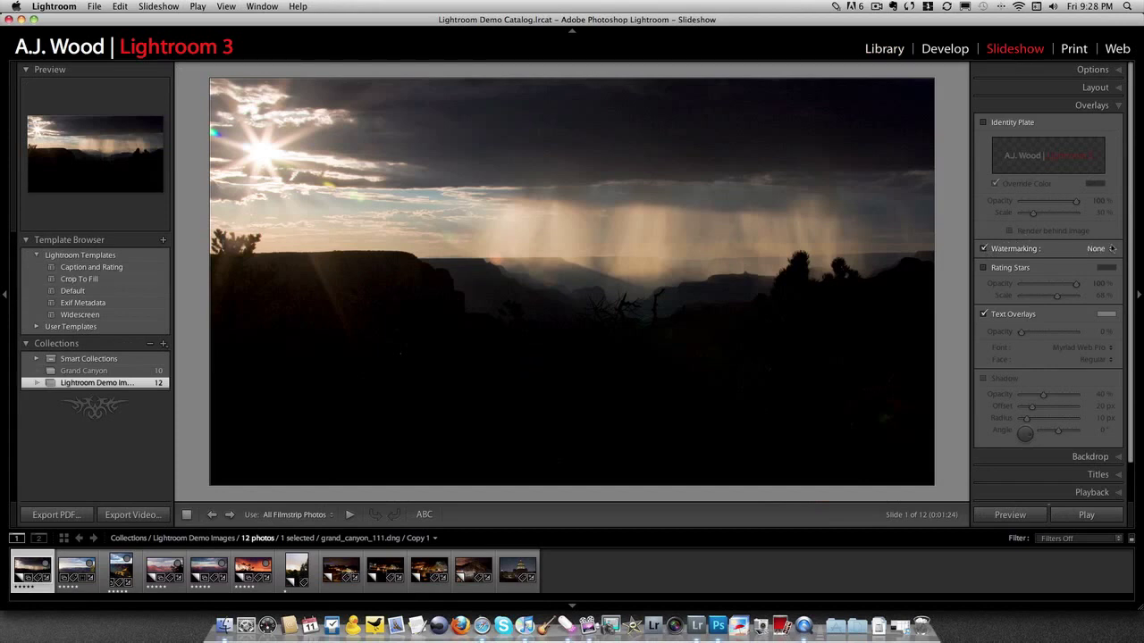
click(1108, 249)
click(1095, 265)
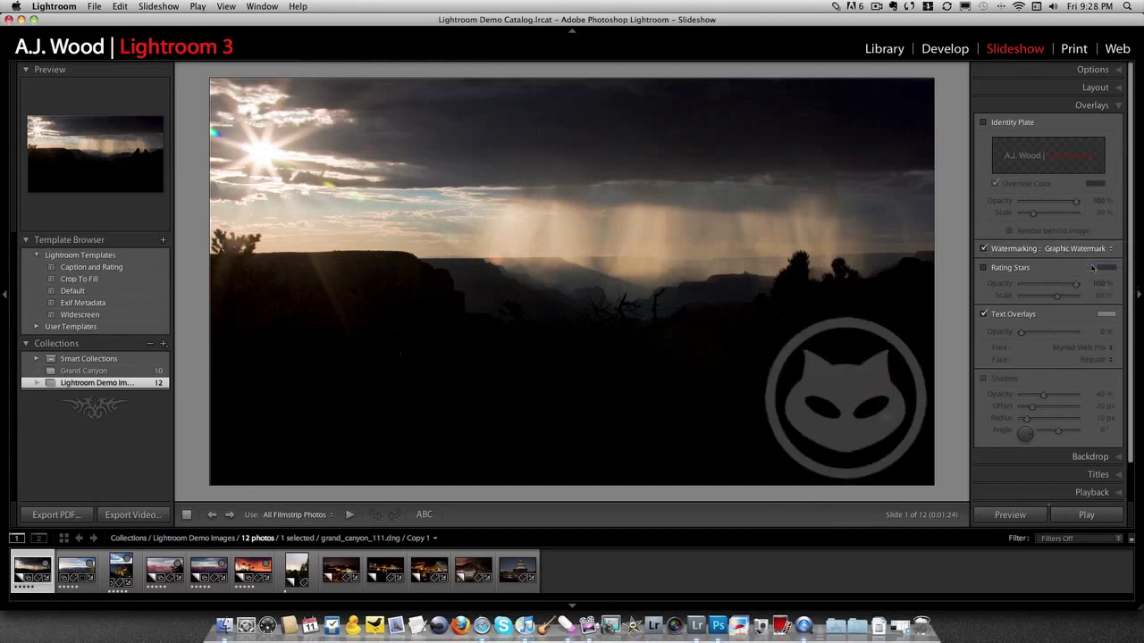
Apply Graphic Watermark to the photos in the Print module.
click(1073, 49)
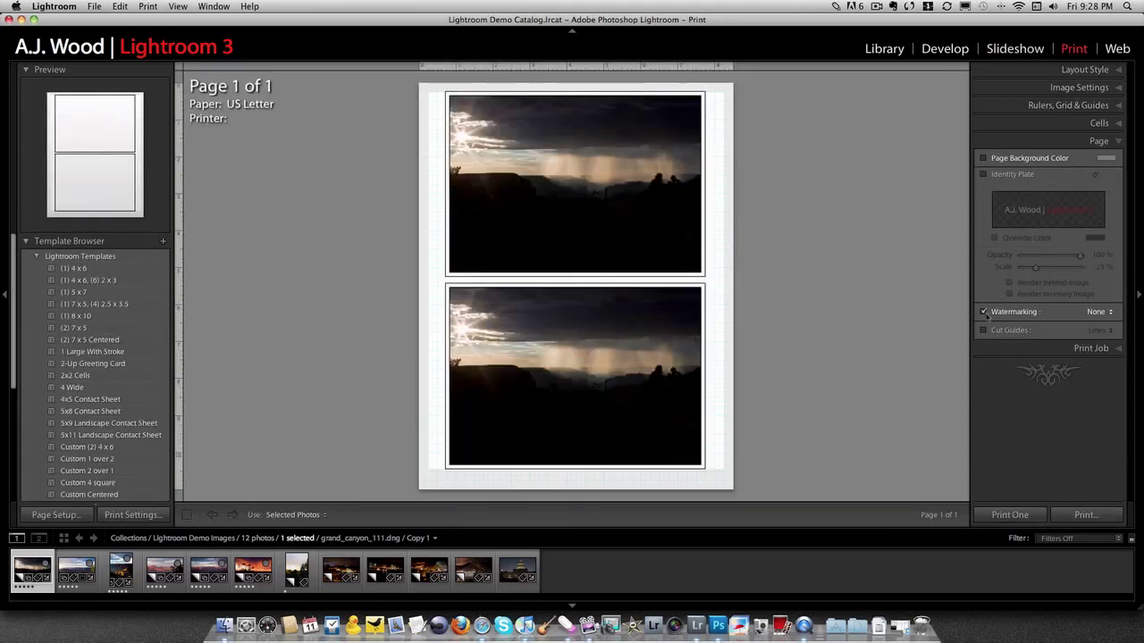
click(1084, 313)
click(1092, 325)
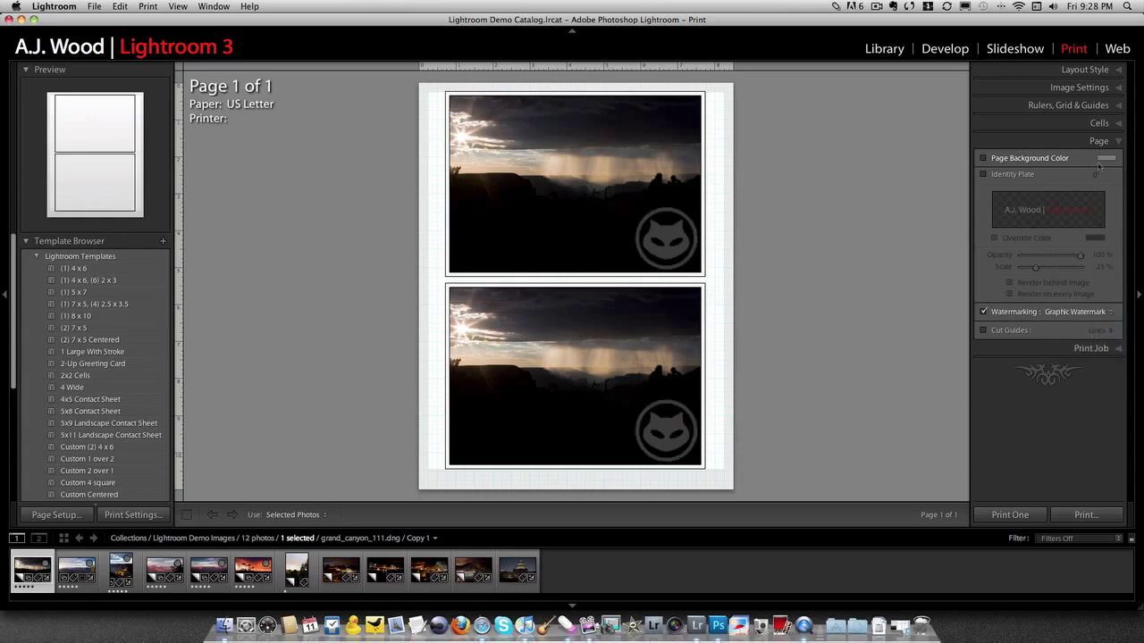
Apply Graphic Watermark to the Web gallery, then open Export for the selected photo.
click(1117, 48)
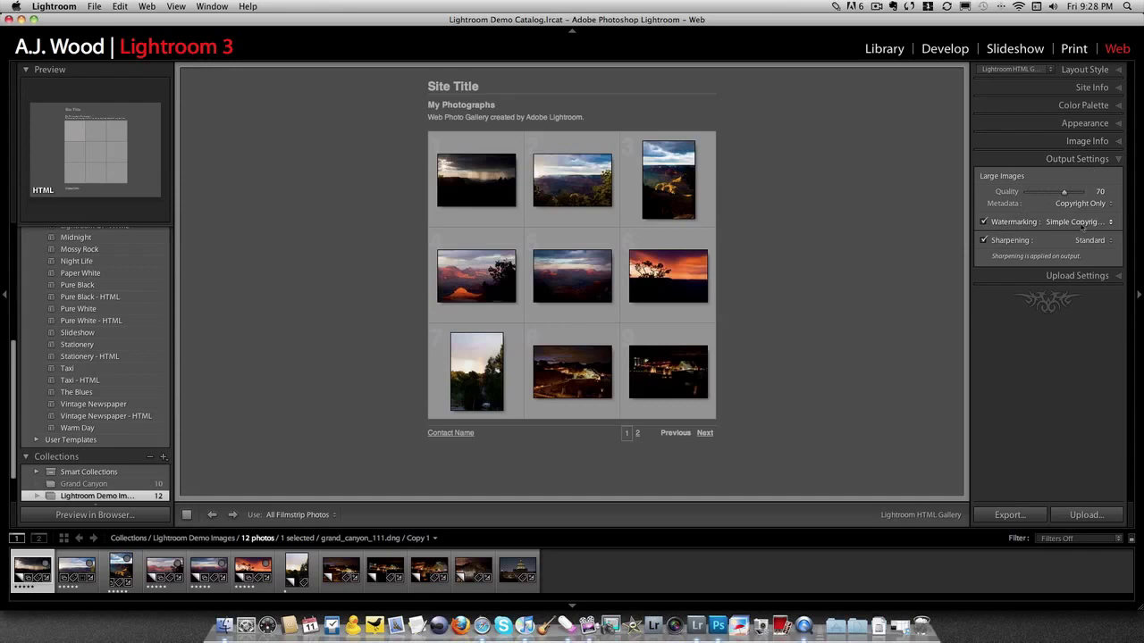
click(1081, 226)
click(1071, 205)
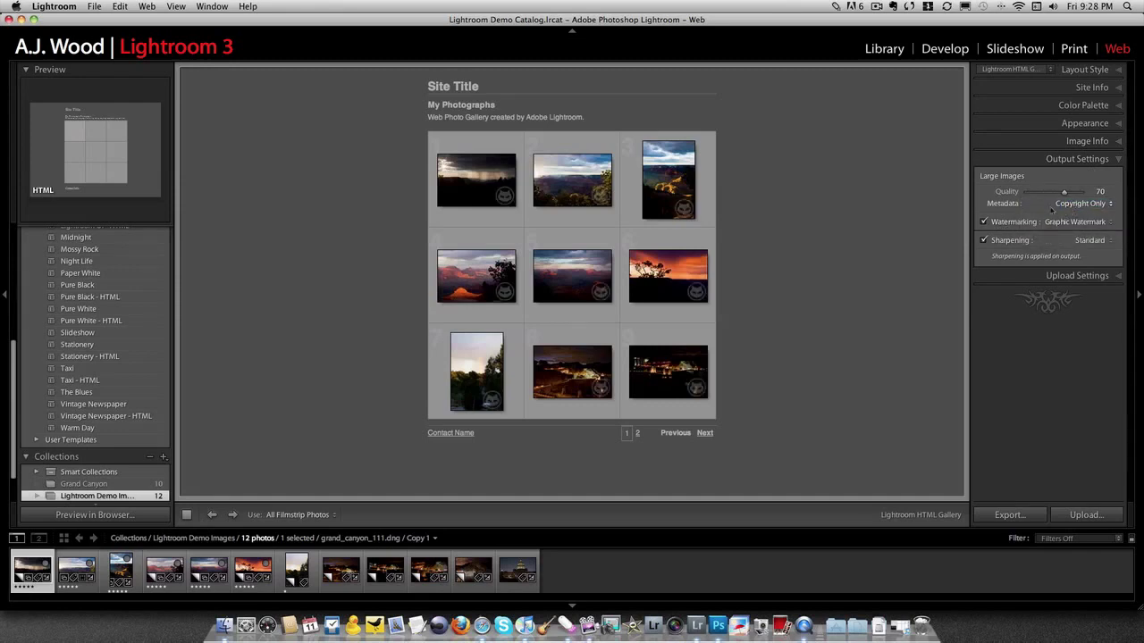
key(super+shift+e)
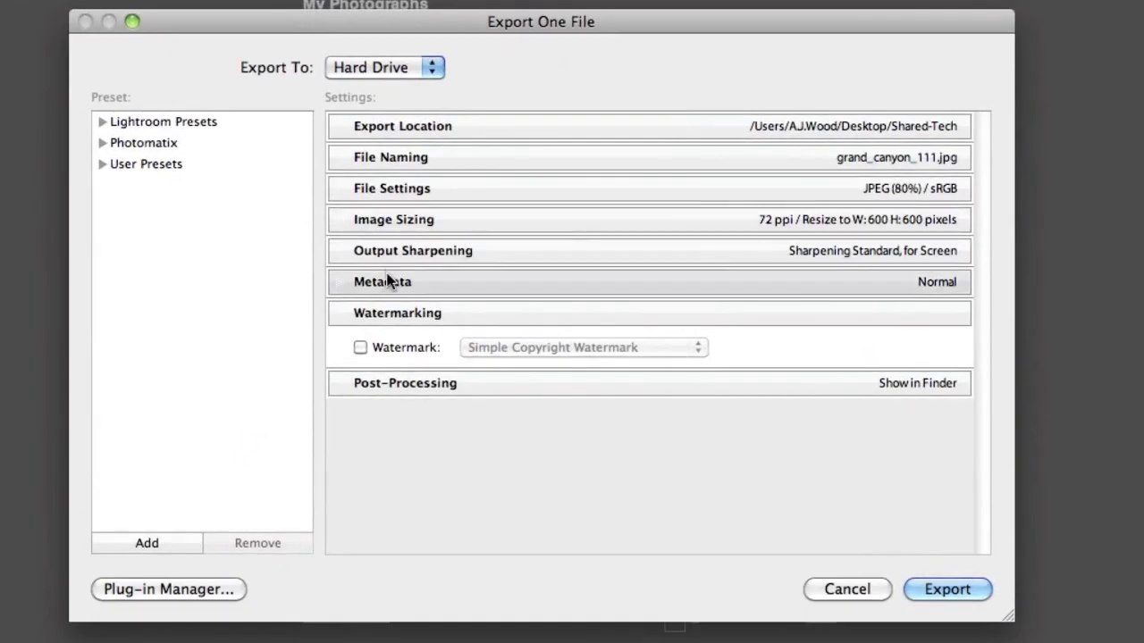
Enable watermarking in the Export dialog and choose Graphic Watermark for grand_canyon_111.jpg.
click(385, 347)
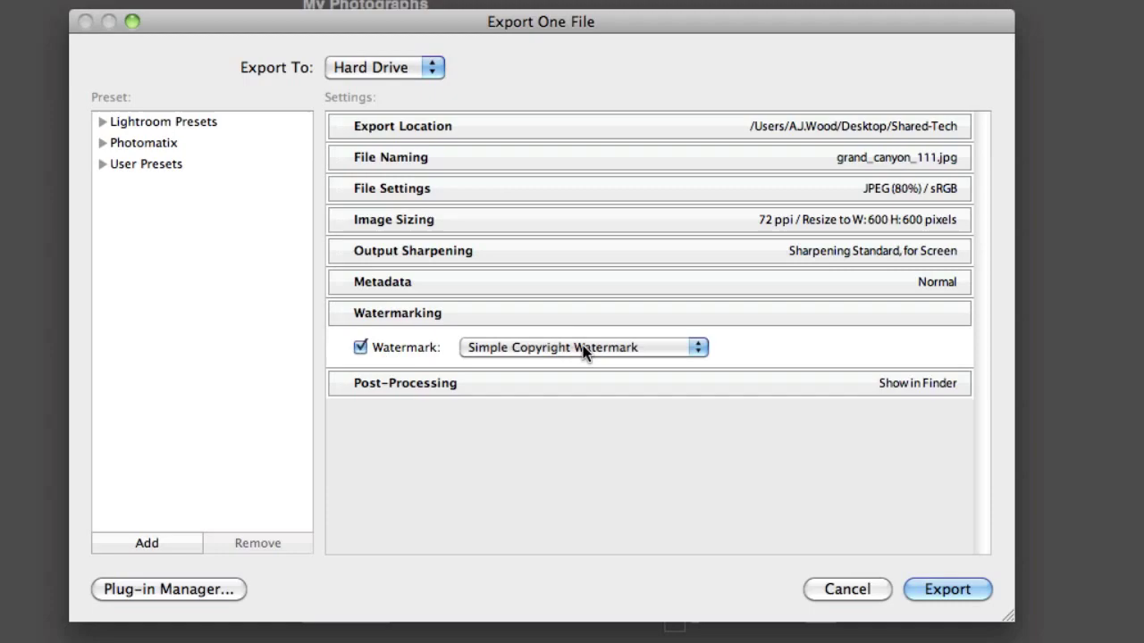
click(602, 348)
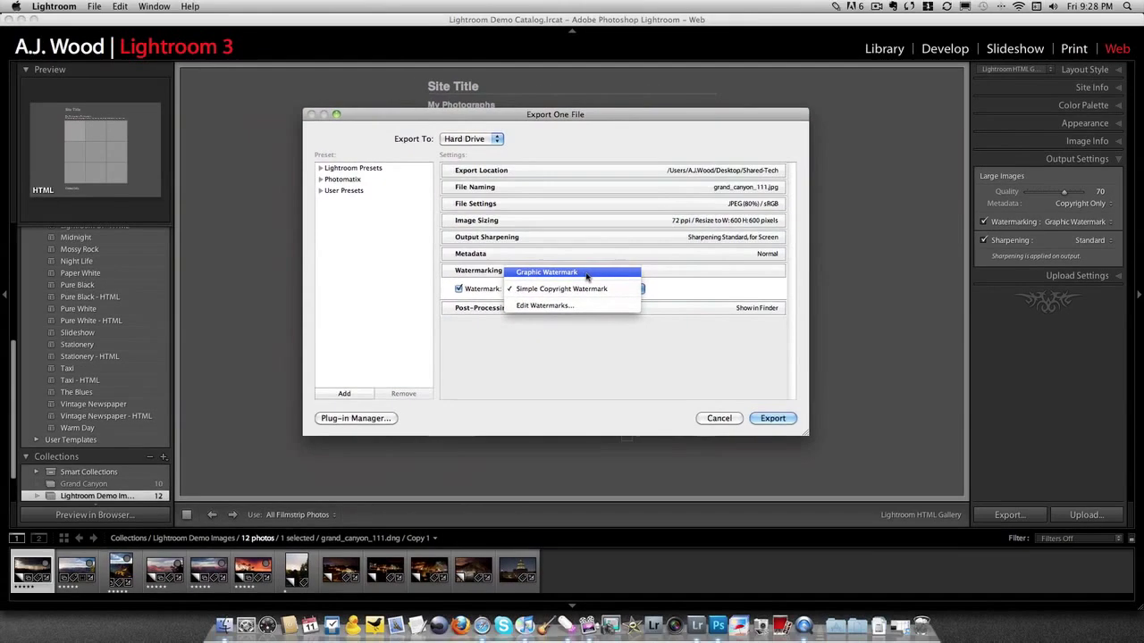
click(597, 308)
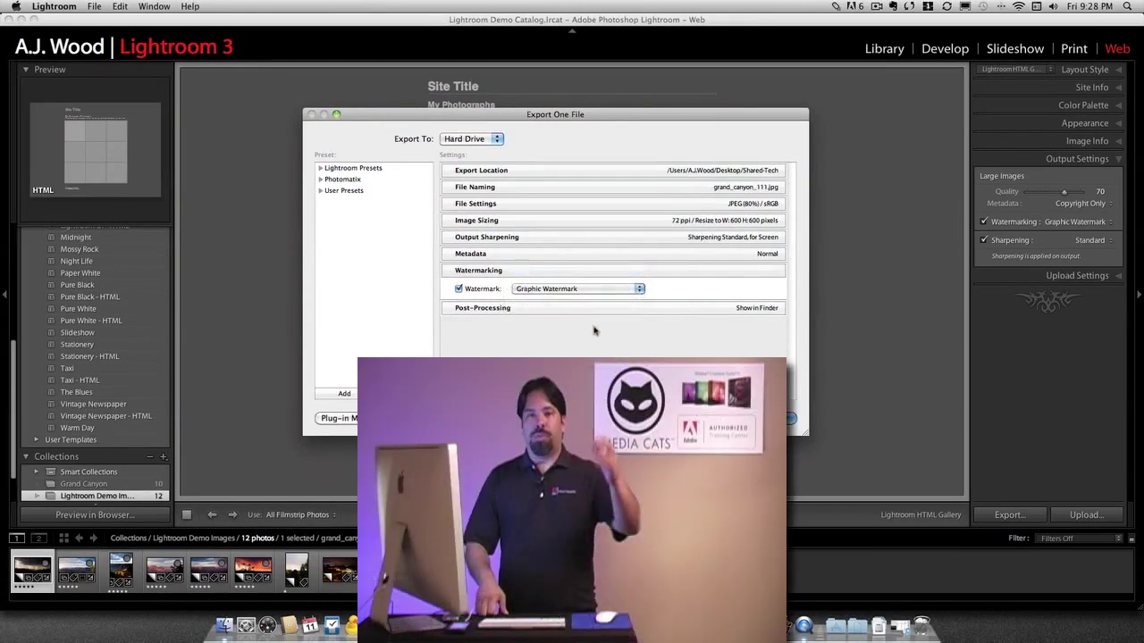